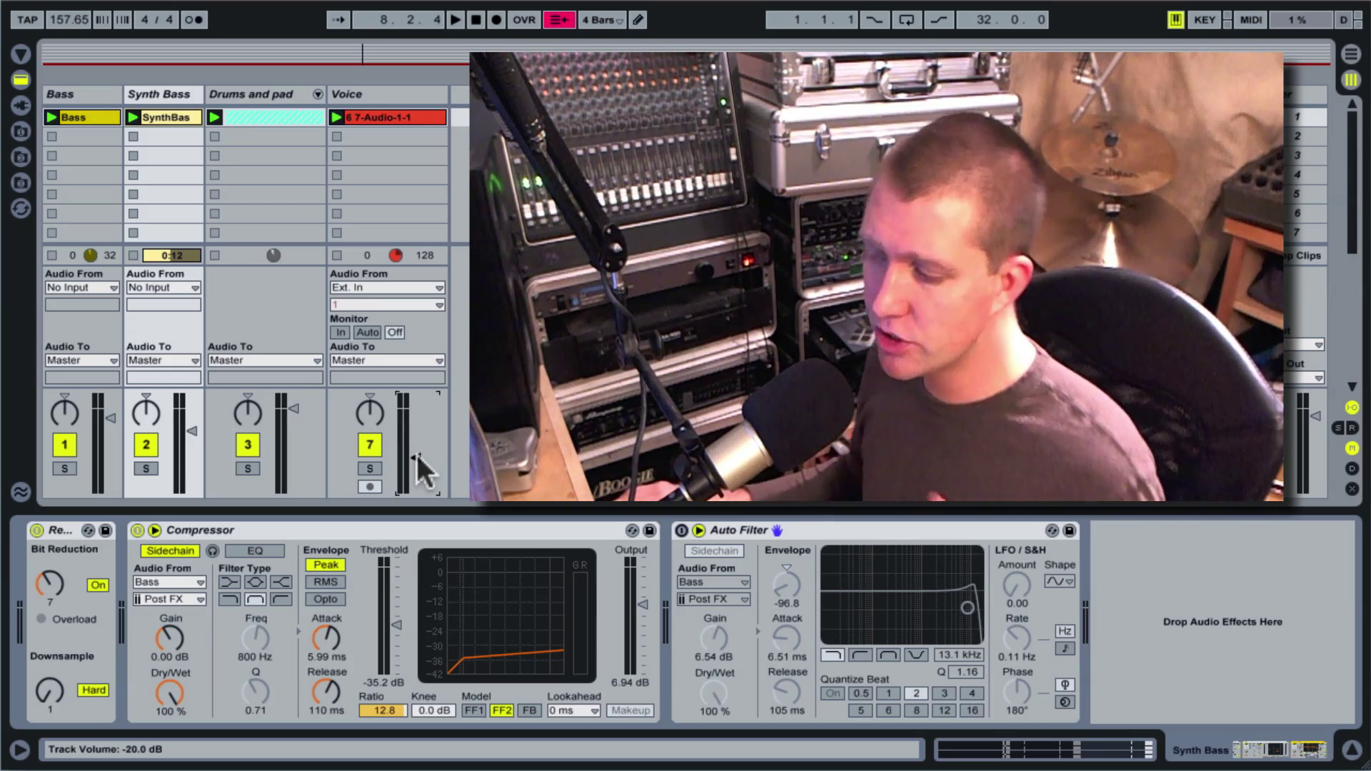
Mute the Voice, Drums and pad, and Bass tracks, auditioning Bass alone before leaving only Synth Bass active
click(376, 445)
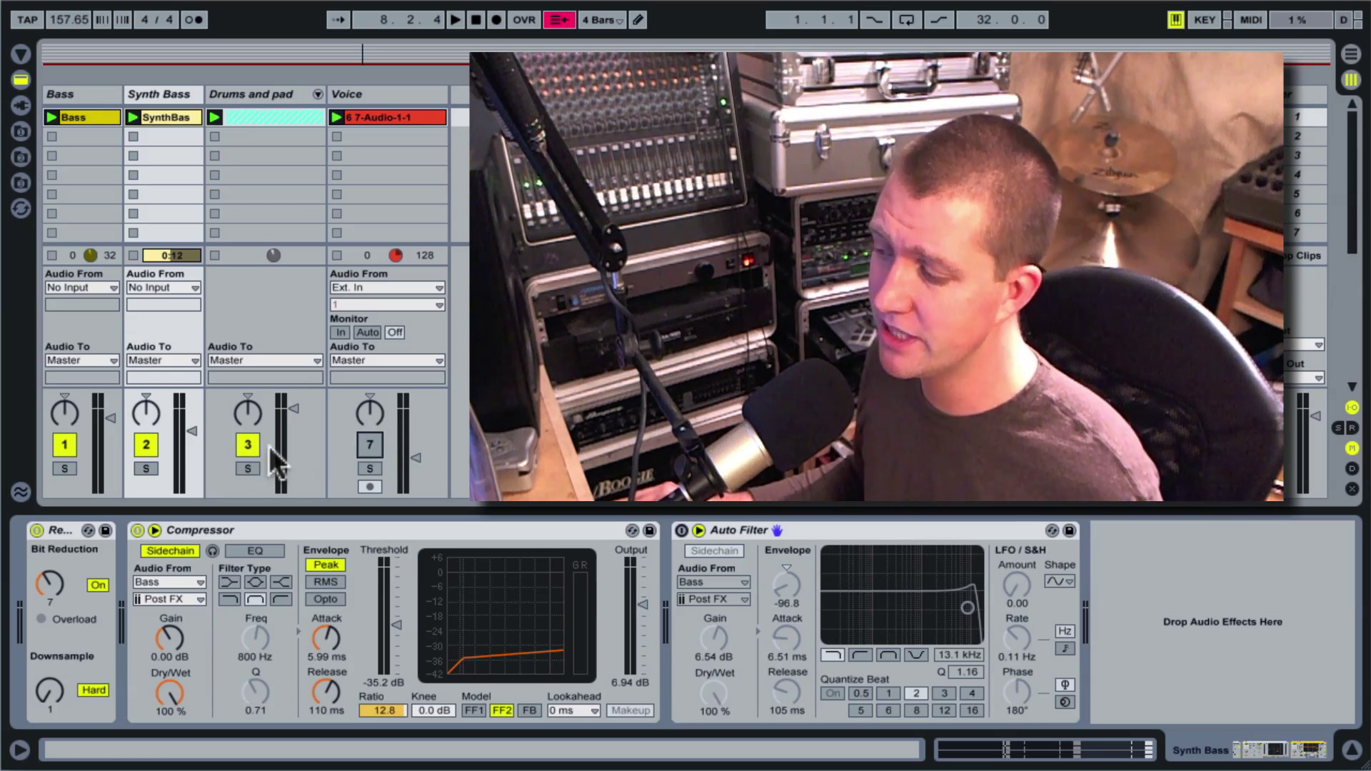
click(249, 444)
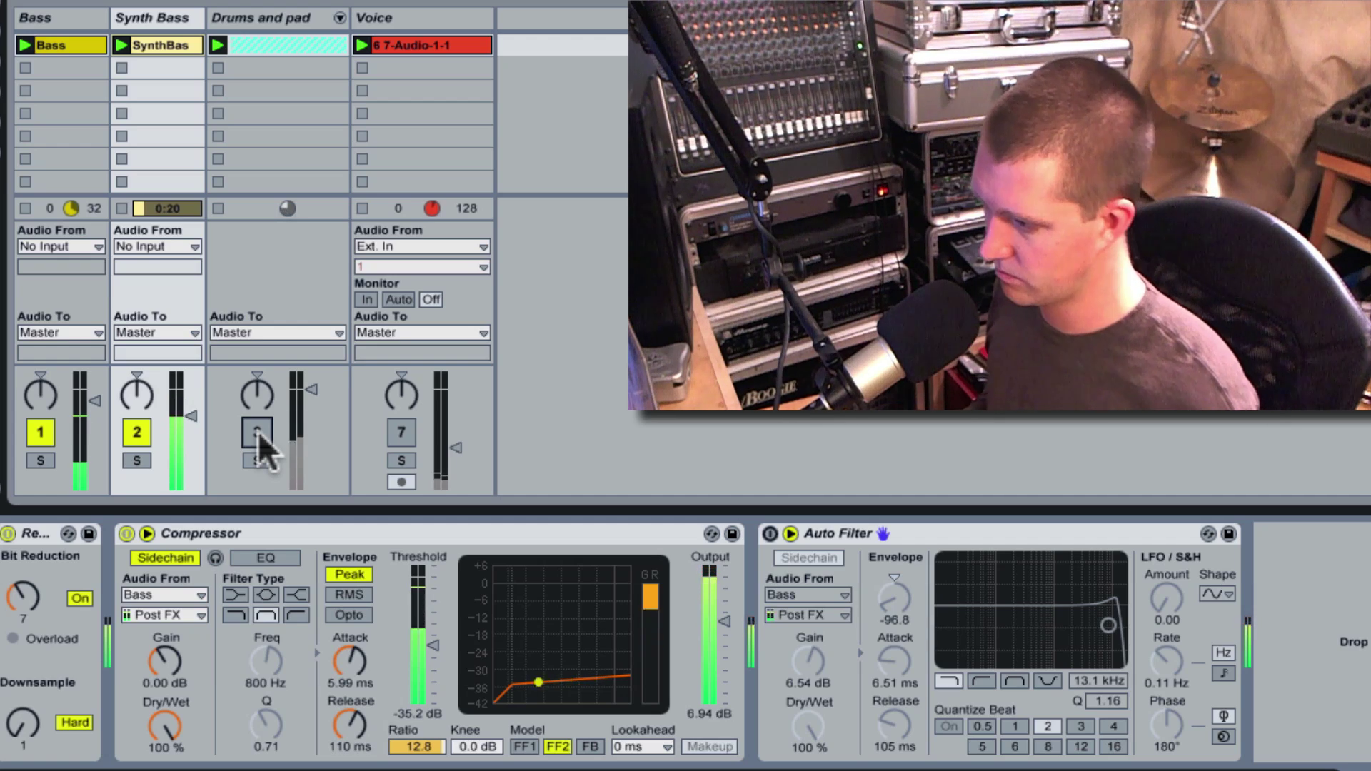
click(142, 428)
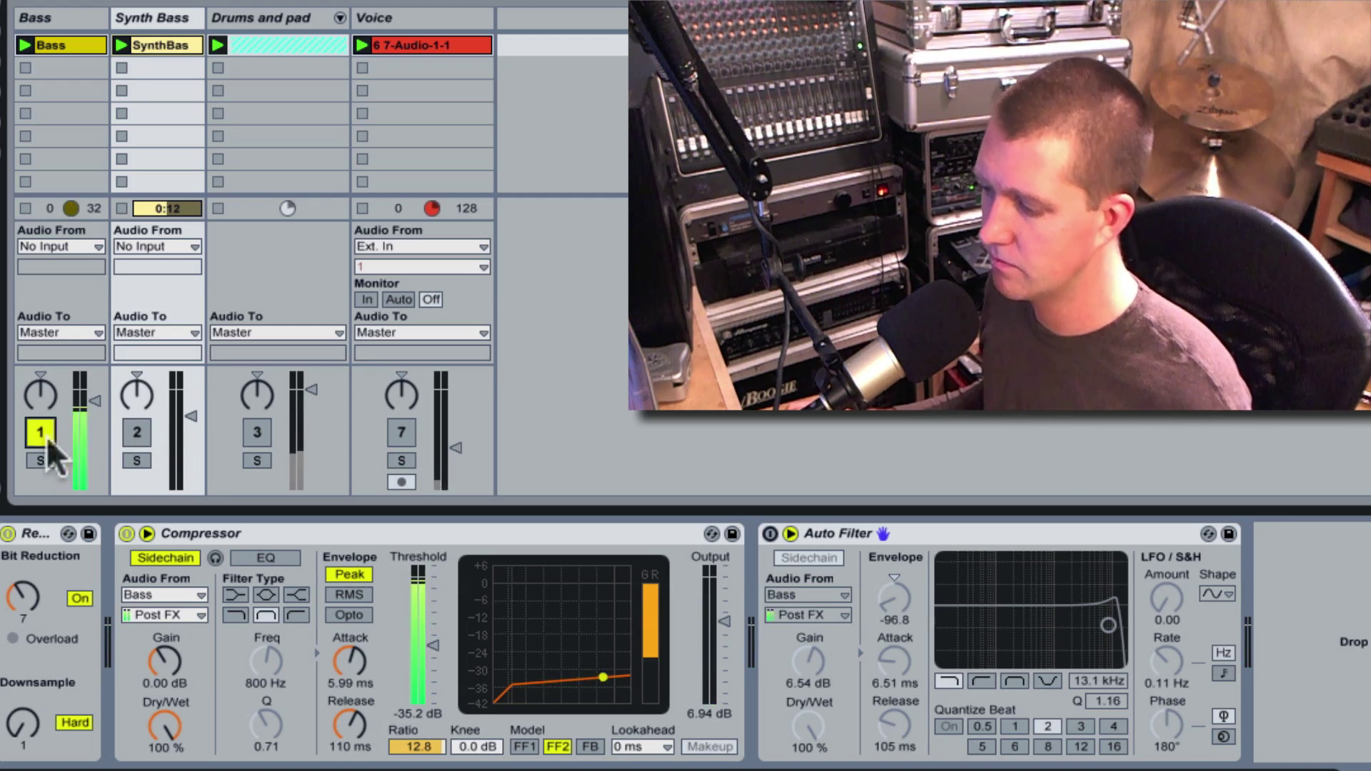
click(43, 433)
click(130, 433)
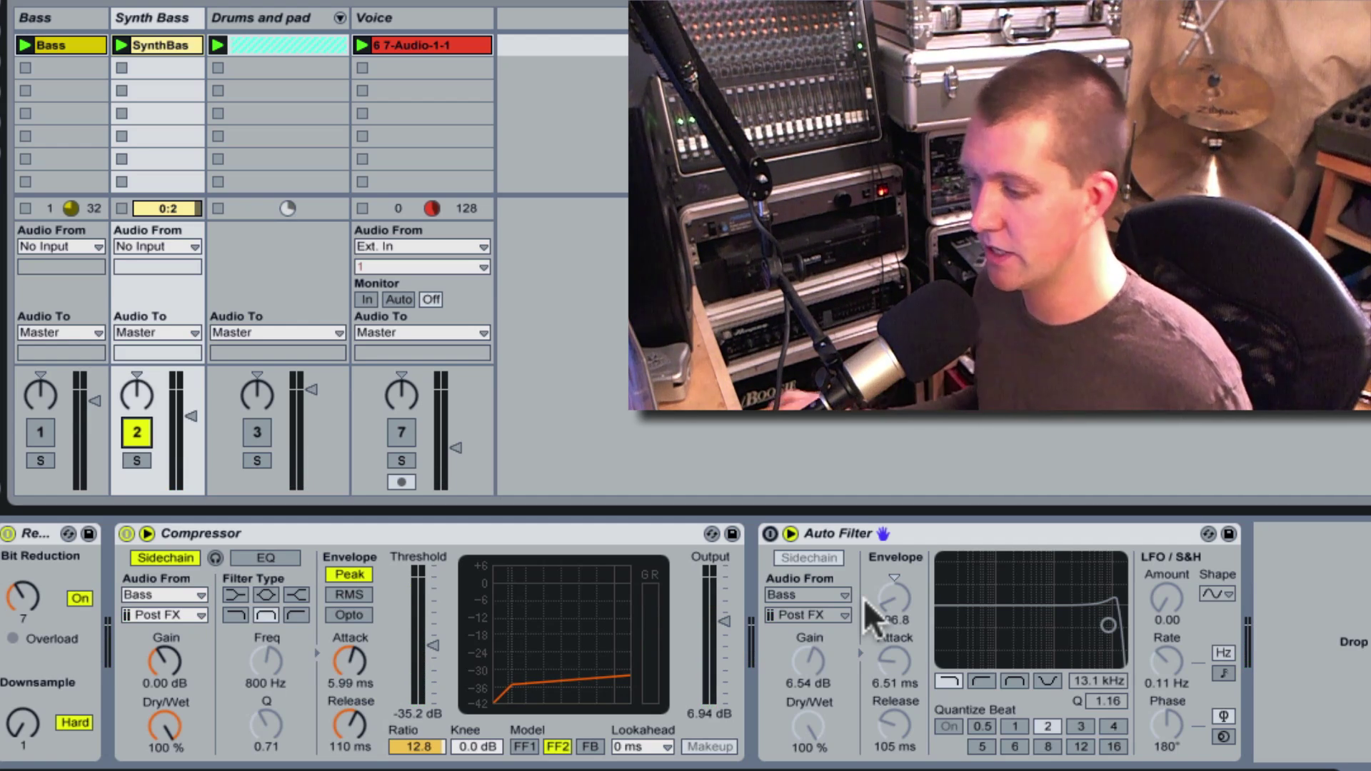
Bypass the Compressor and the Redux bit-reduction device on the Synth Bass track
click(127, 533)
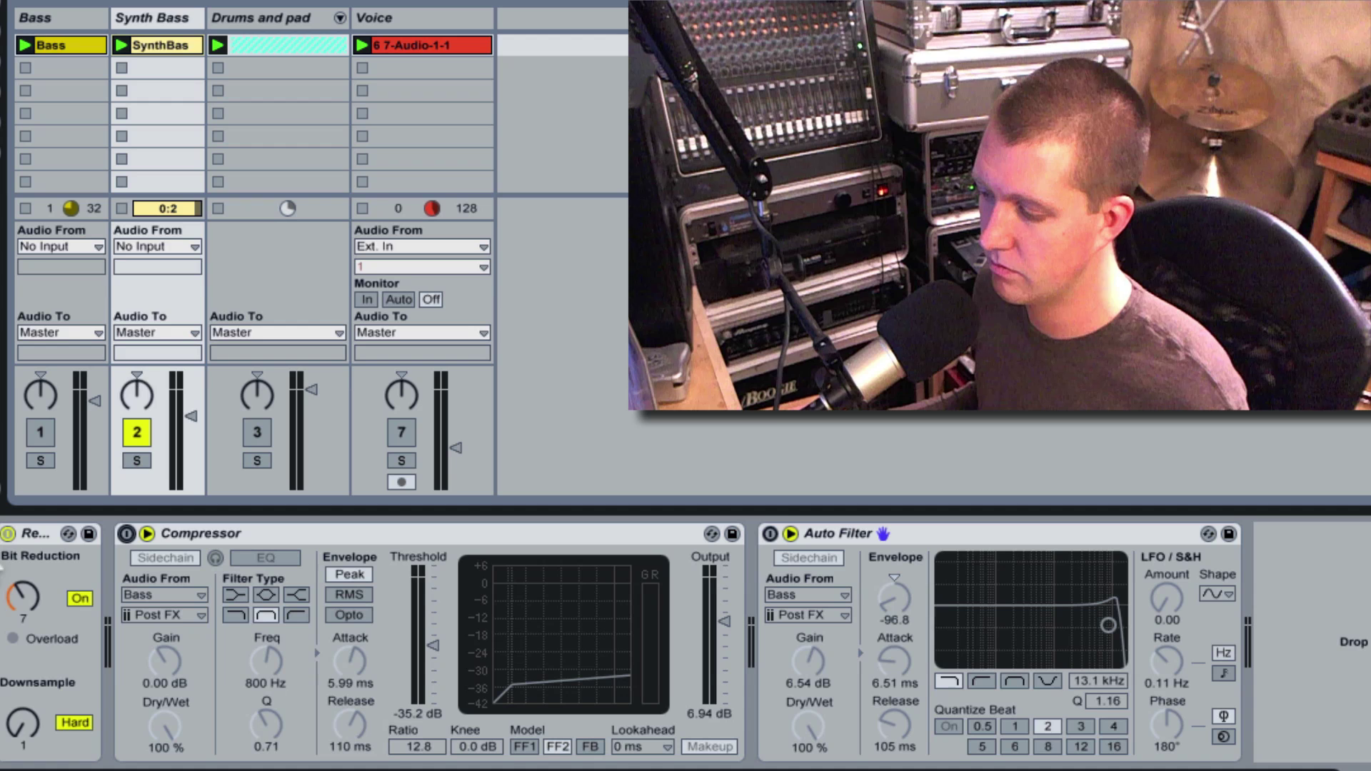
click(7, 534)
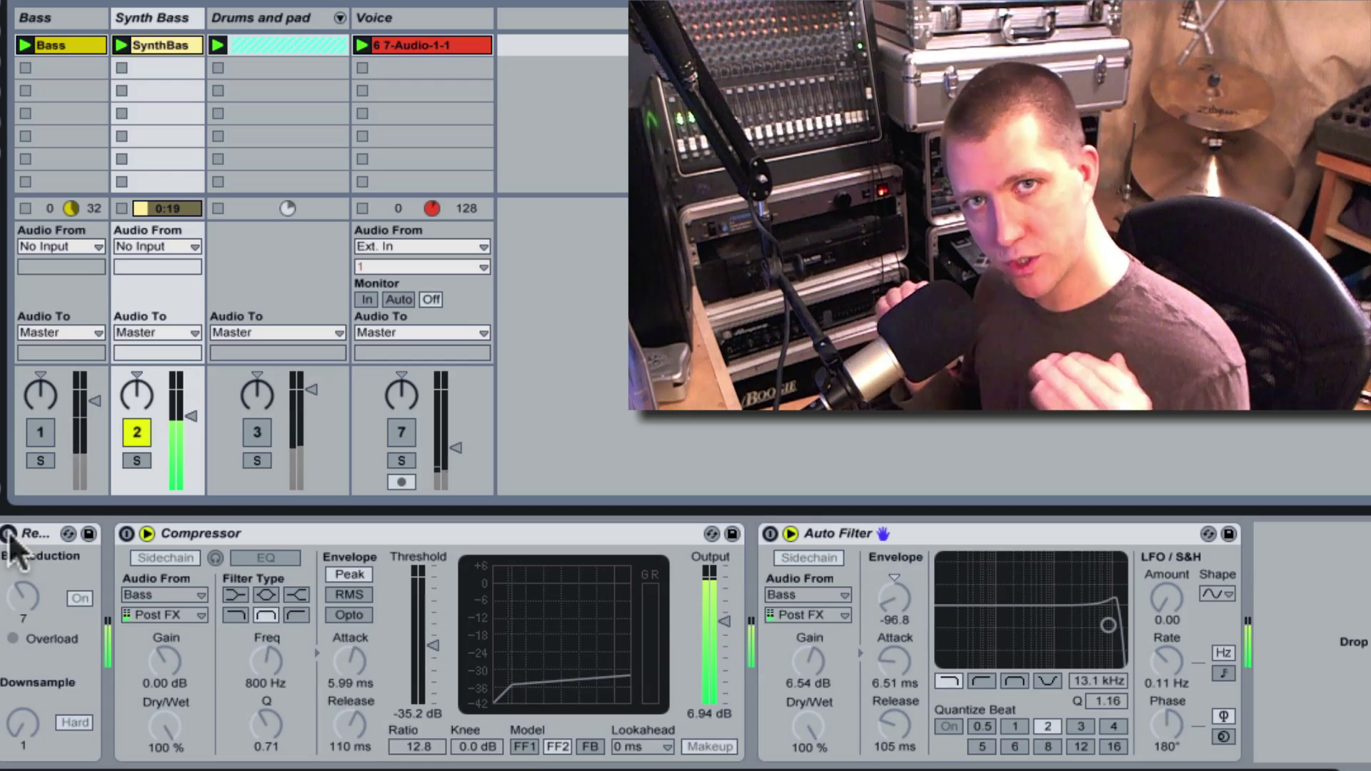
Inspect the waveform of the SynthBas clip and return to the Synth Bass track's device chain
click(160, 42)
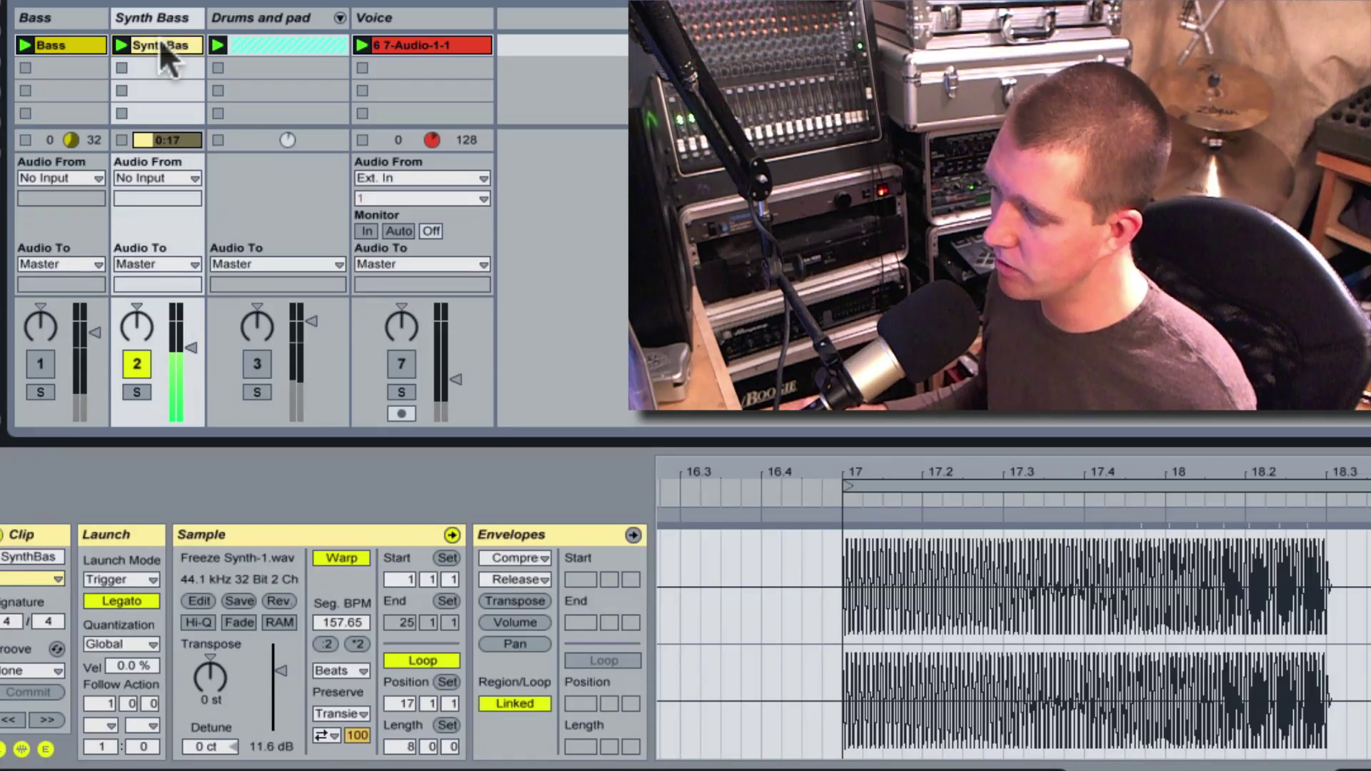
drag(1089, 471, 1089, 428)
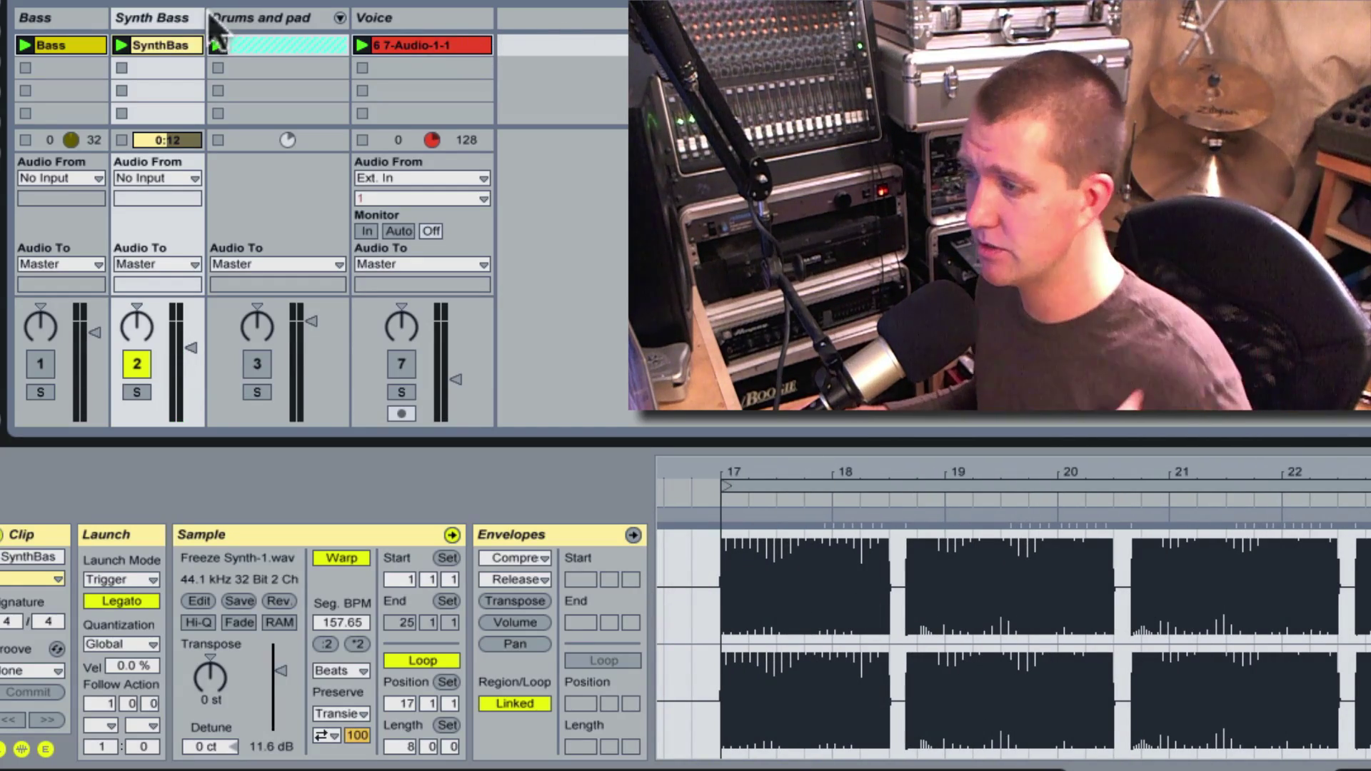
click(178, 16)
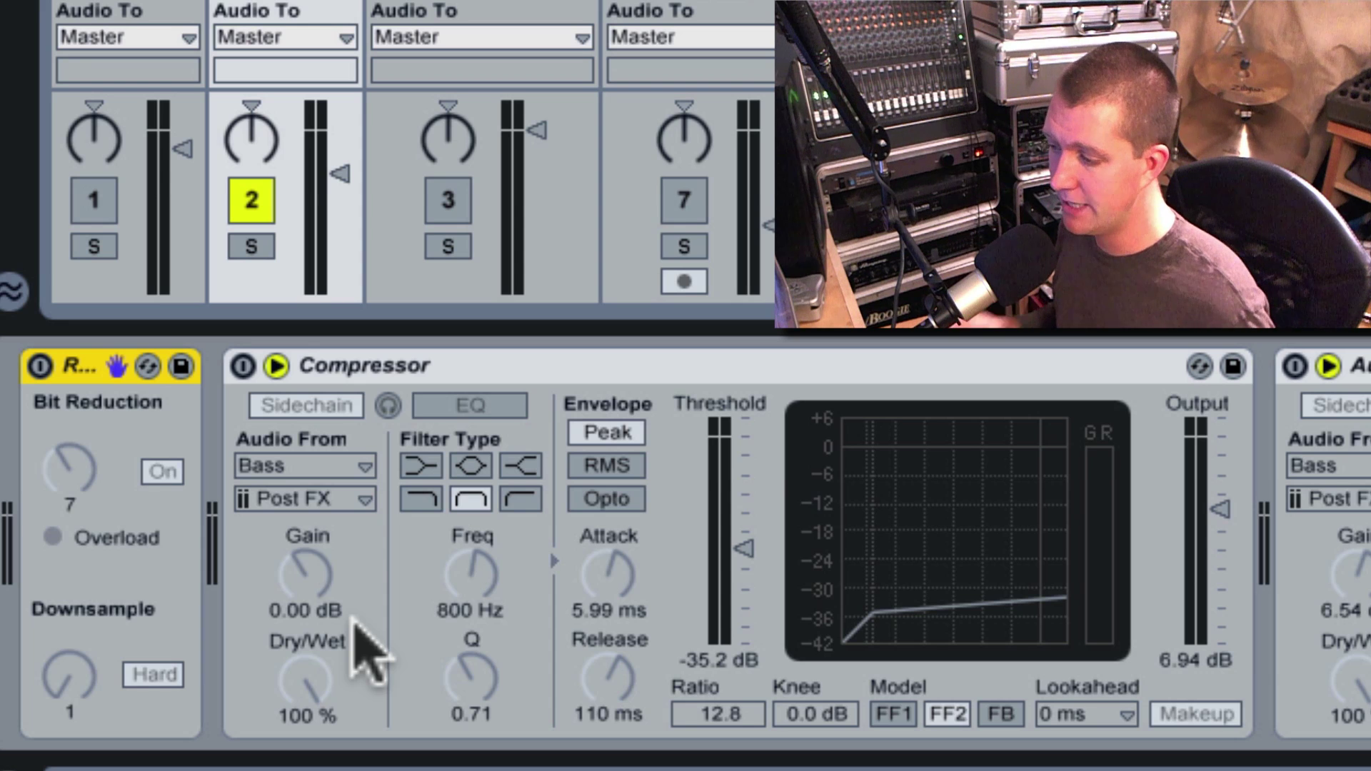
Turn the Compressor on with its Sidechain section shown and enabled, using Bass as the sidechain source
click(243, 366)
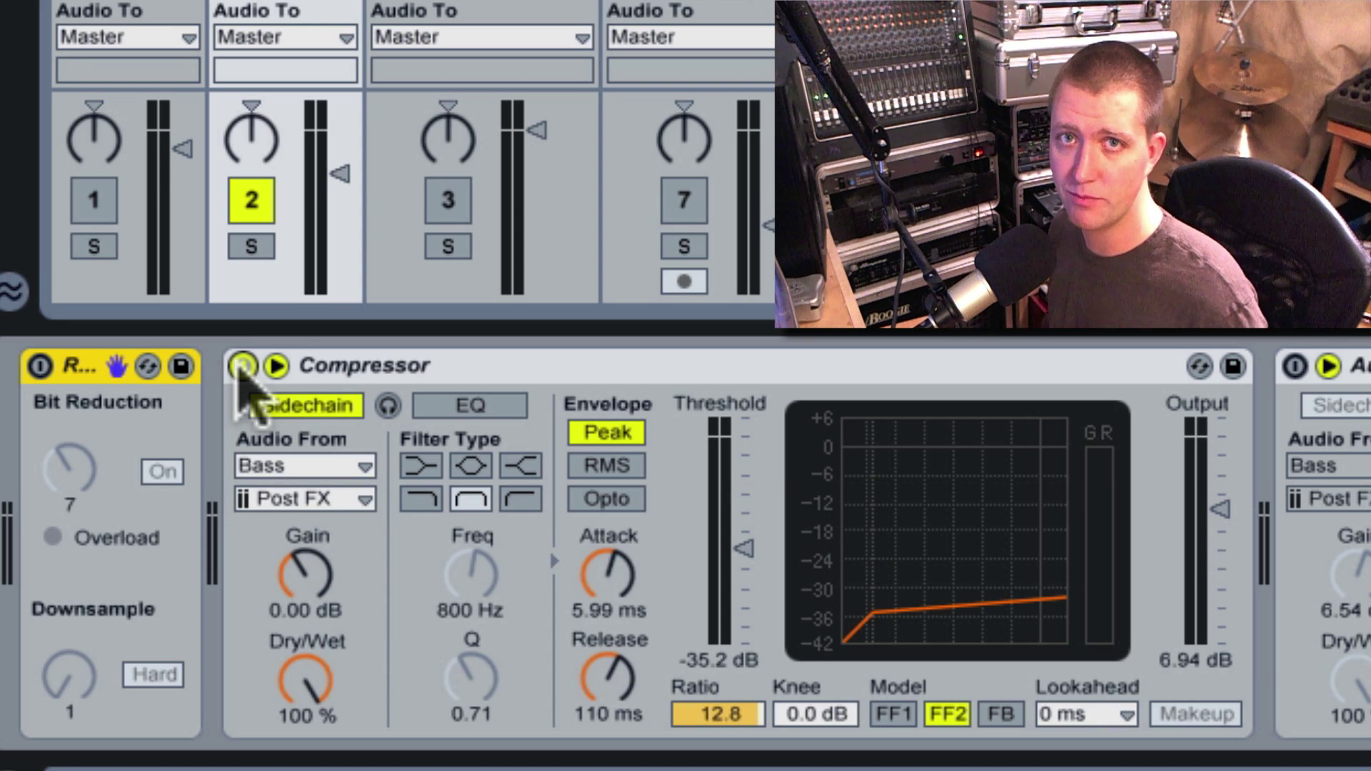
click(276, 366)
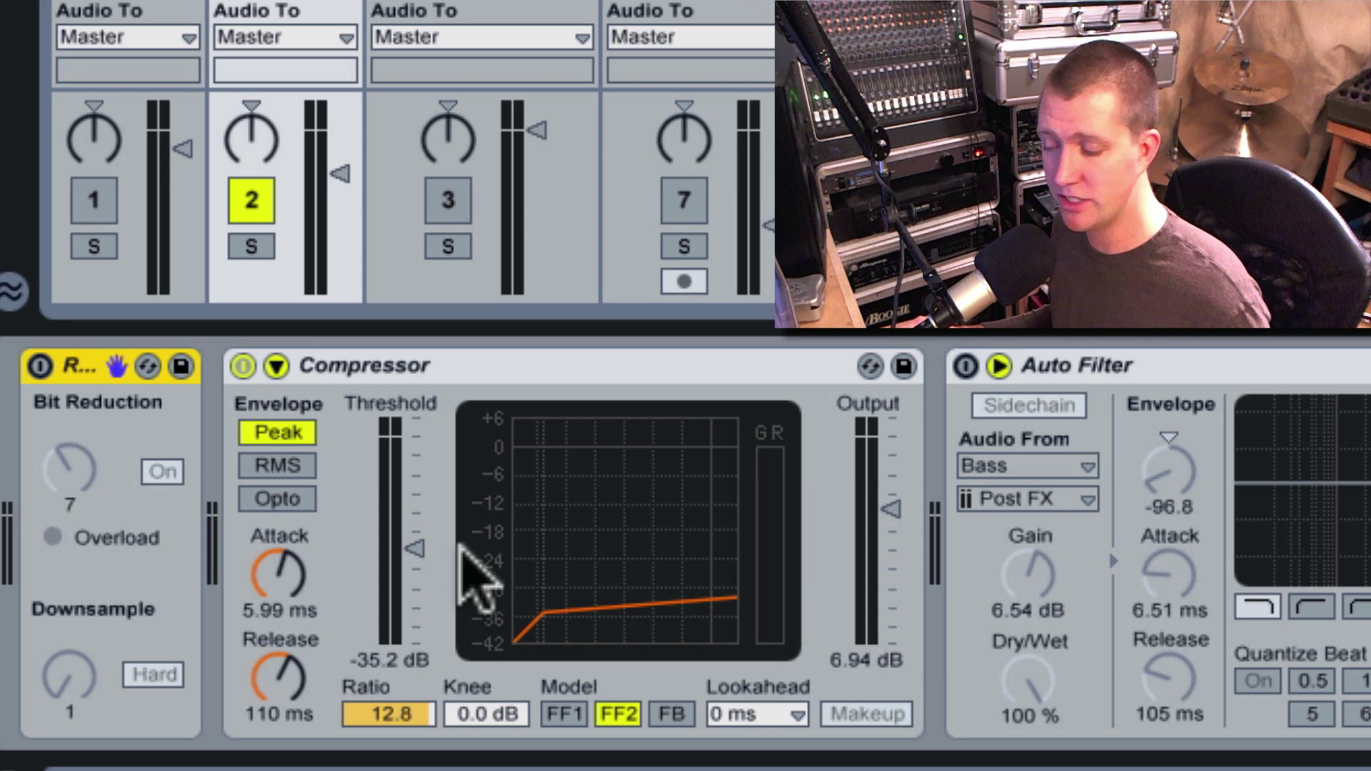
click(276, 366)
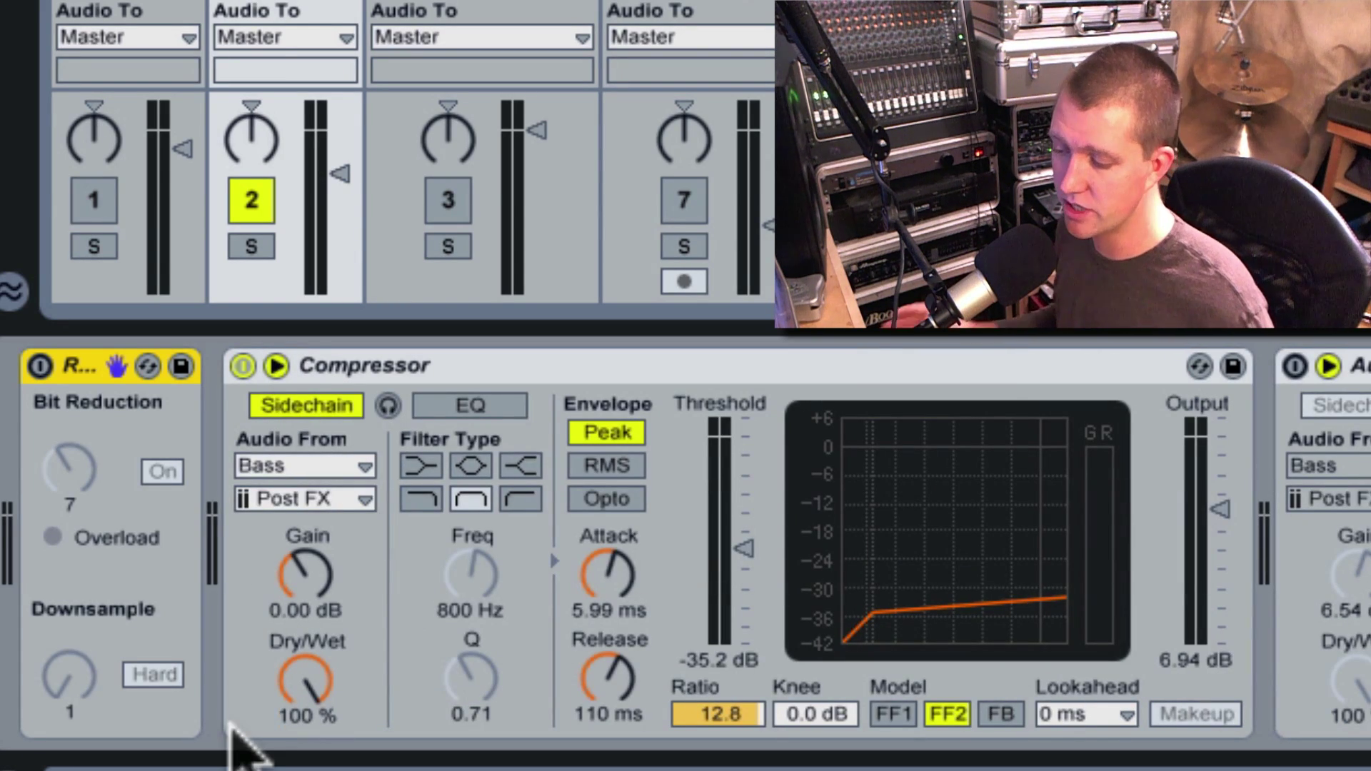
click(334, 408)
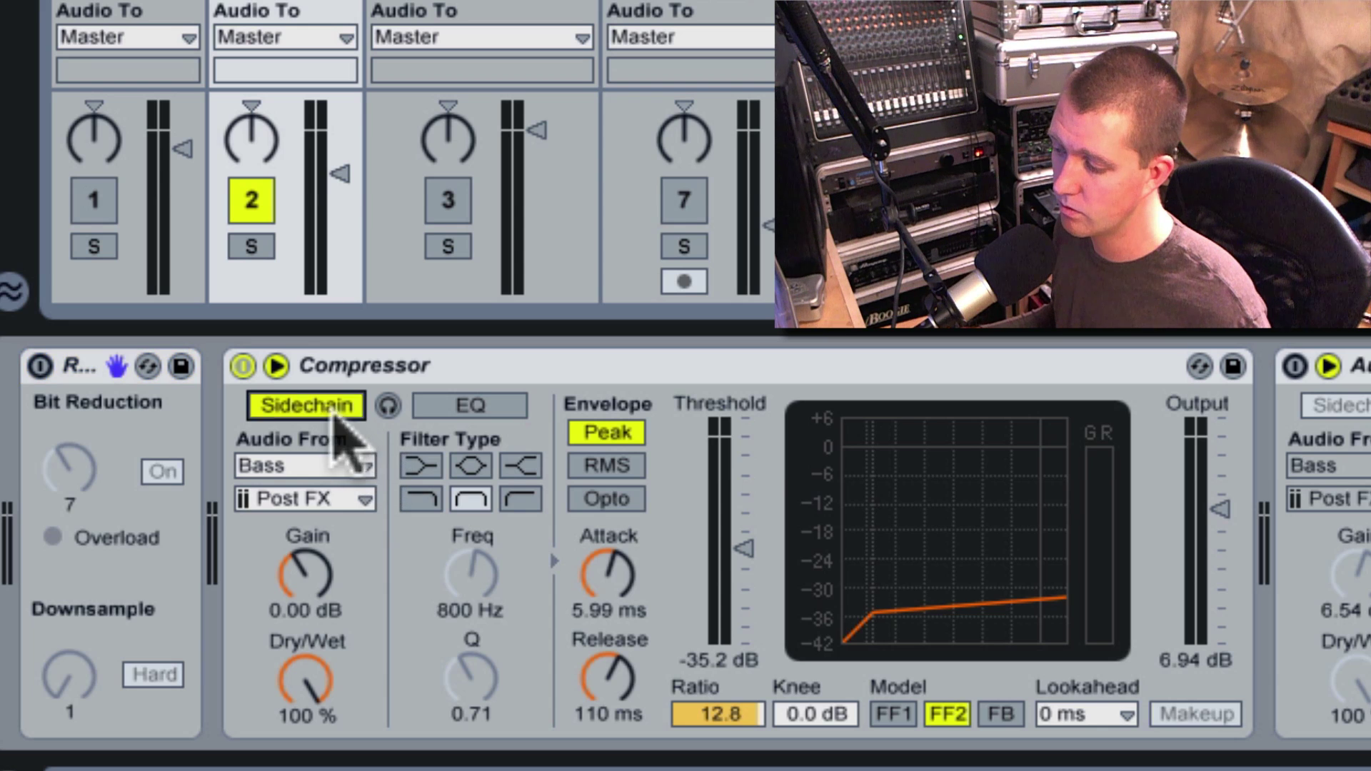
click(334, 412)
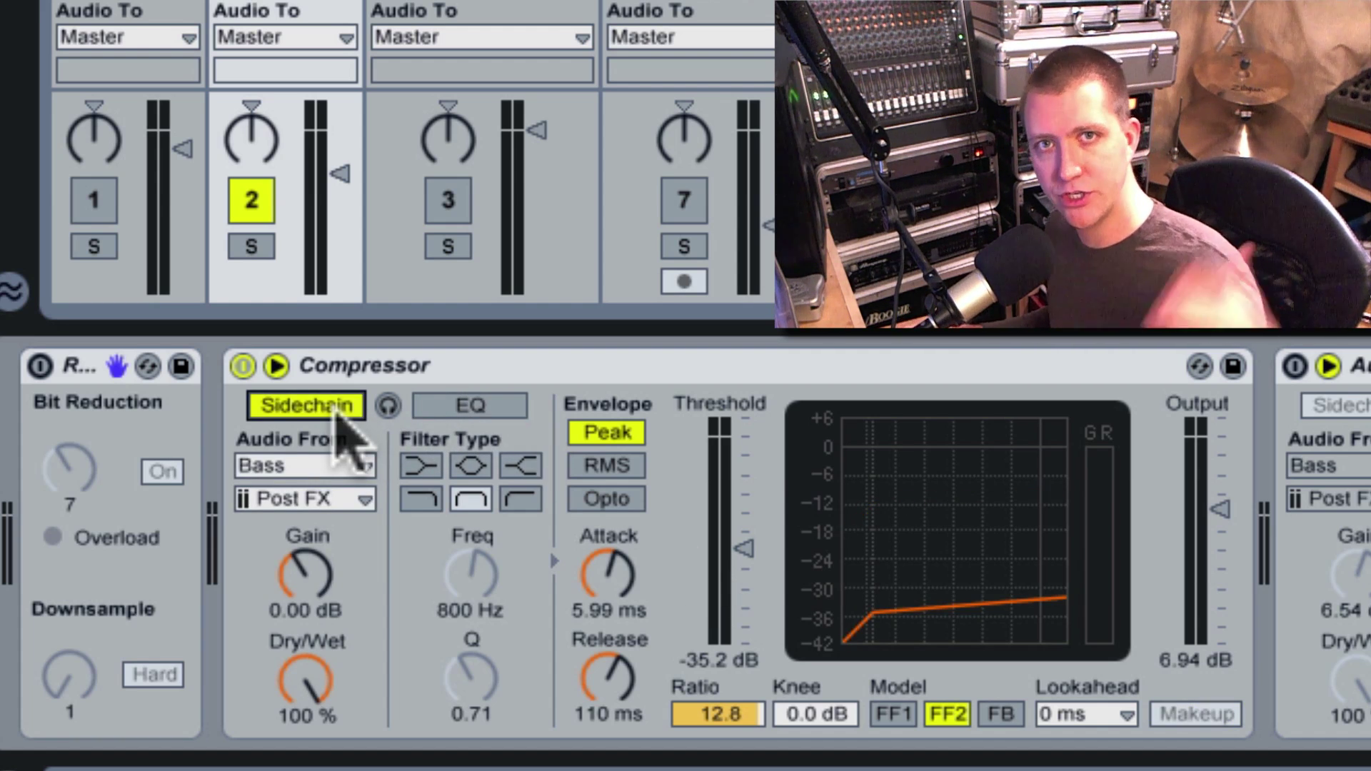
click(320, 463)
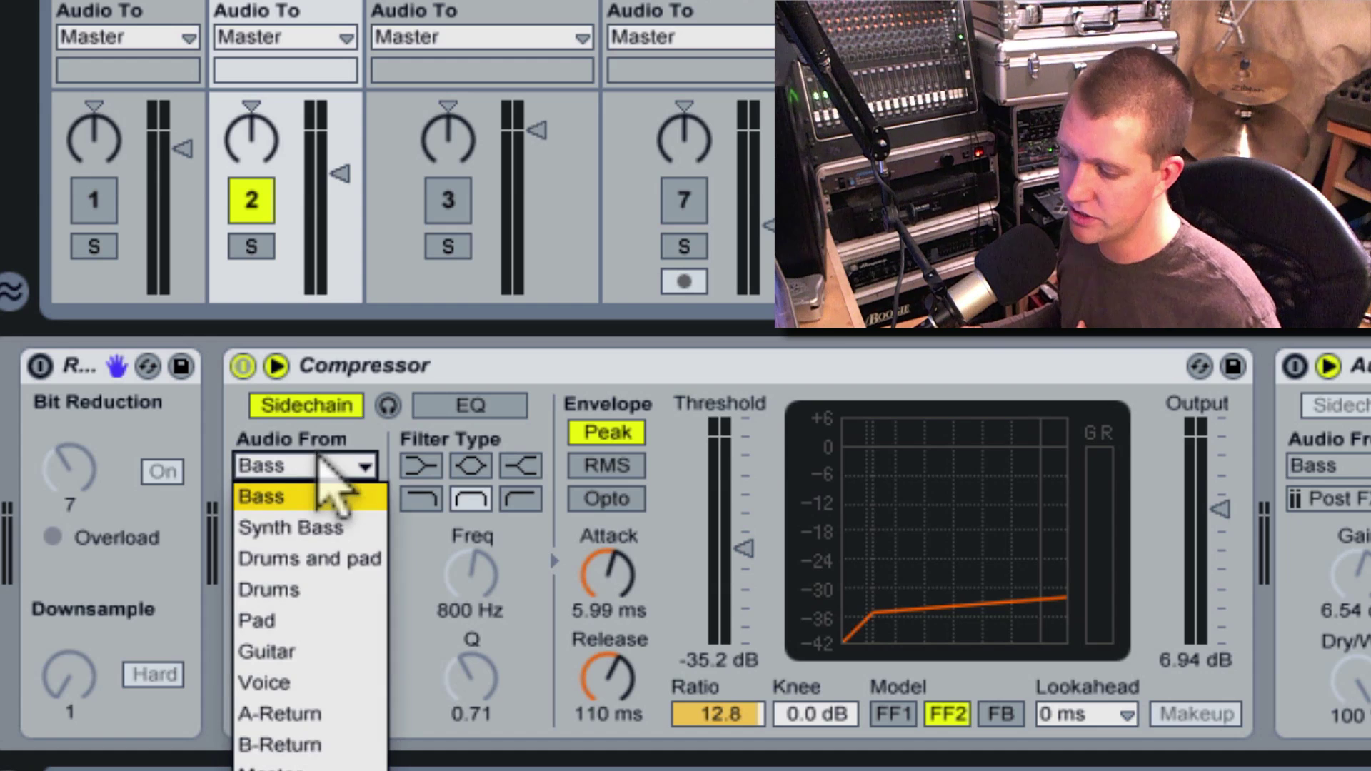
click(329, 497)
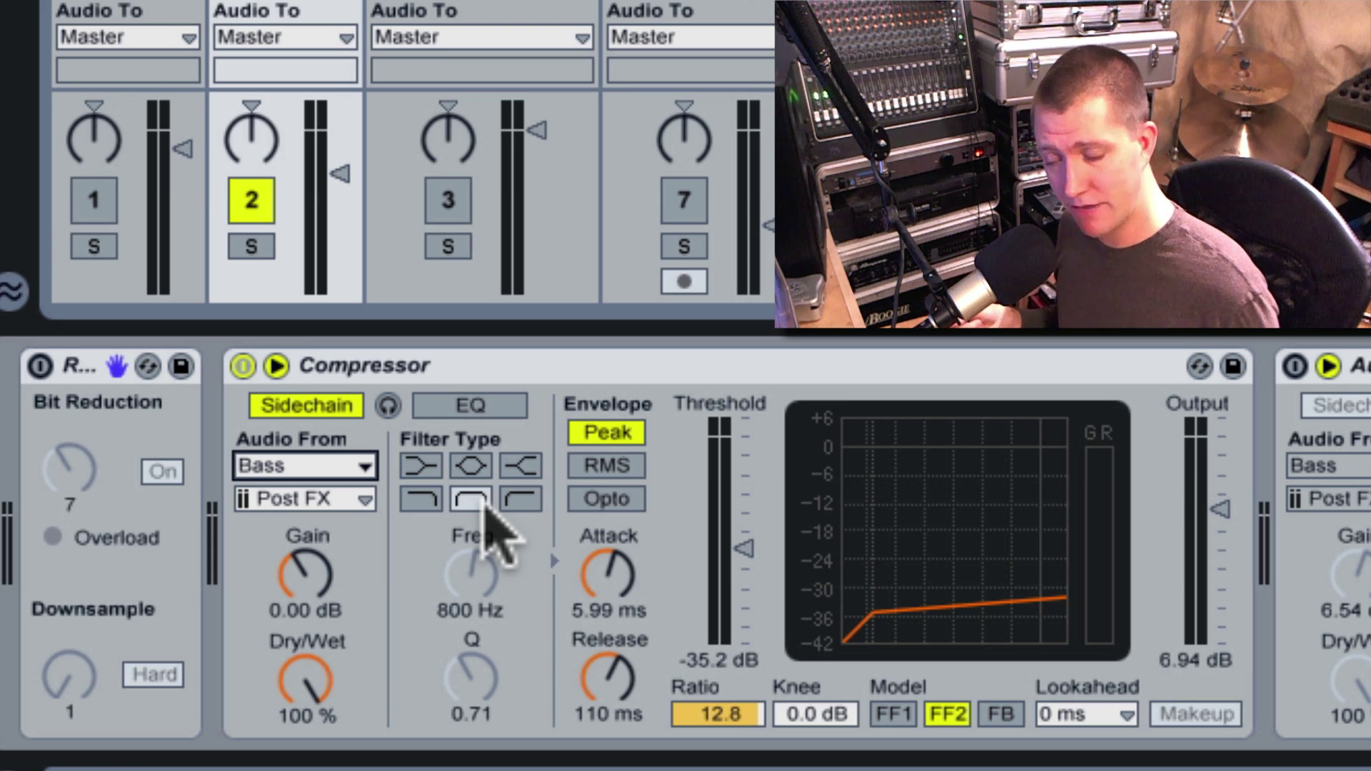
Try Post Mixer as the Compressor's sidechain tap point for Bass and return it to Post FX
click(358, 494)
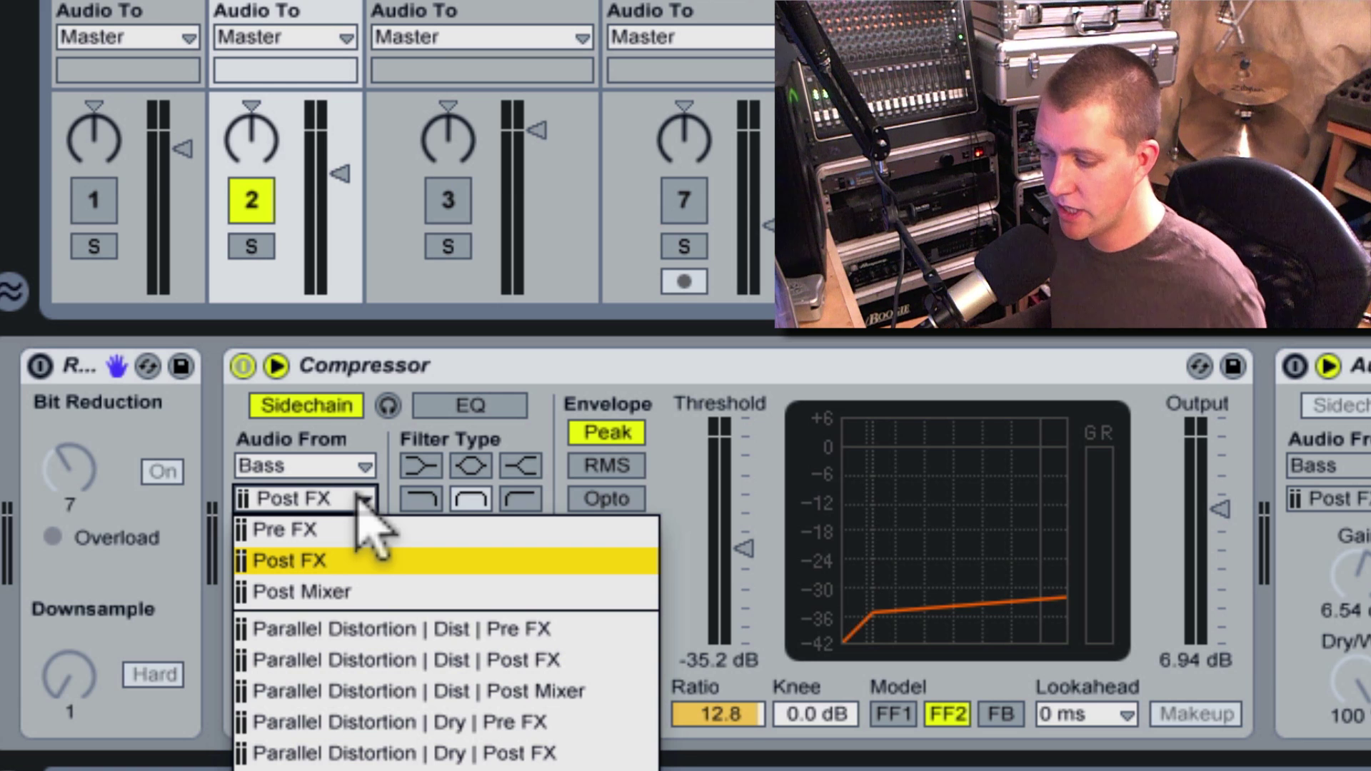
click(361, 592)
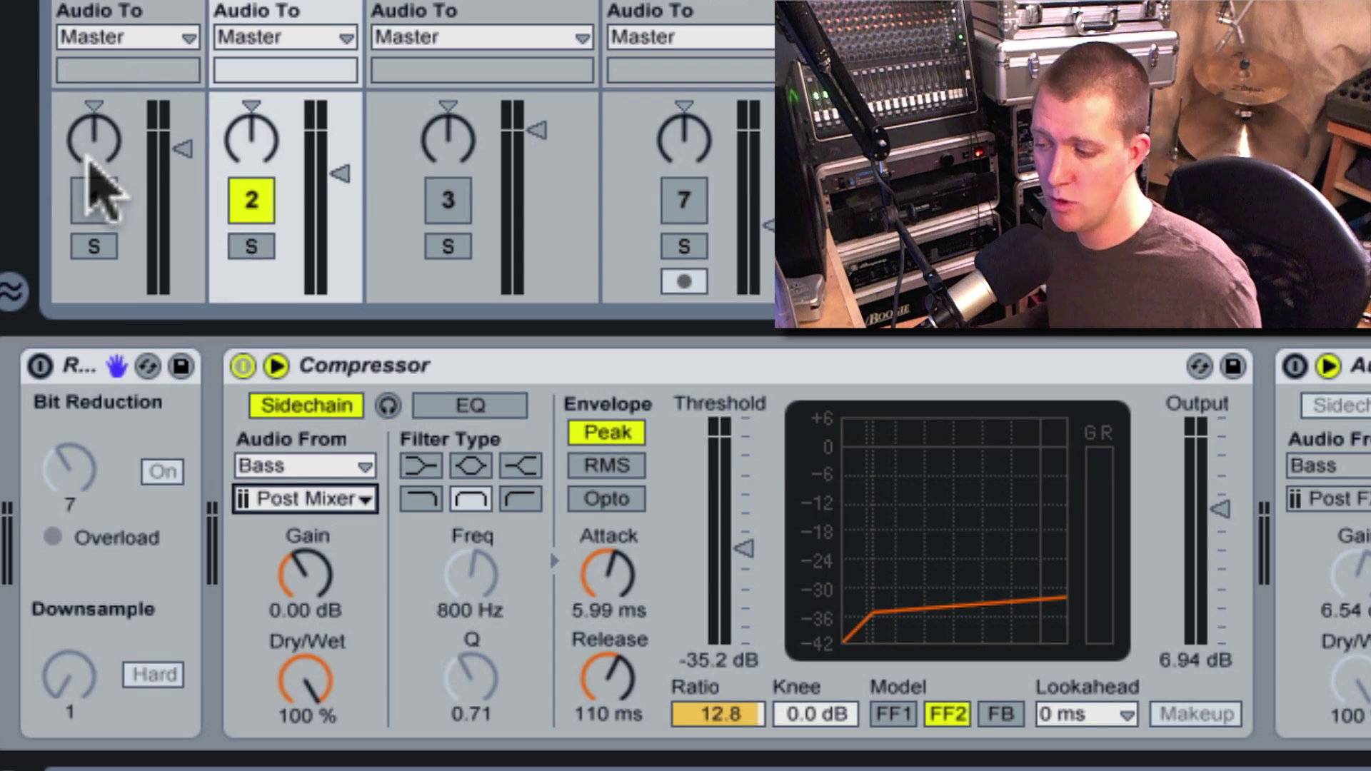
click(367, 498)
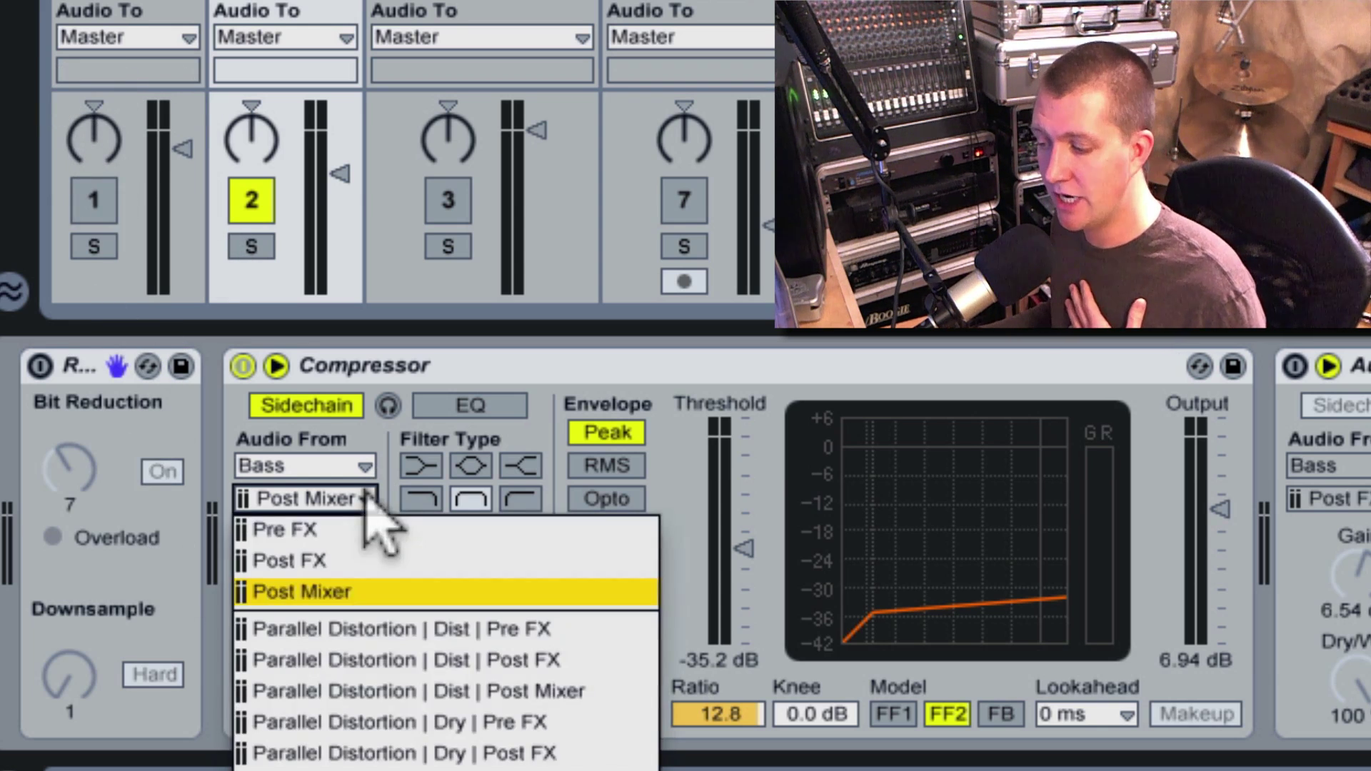
click(367, 560)
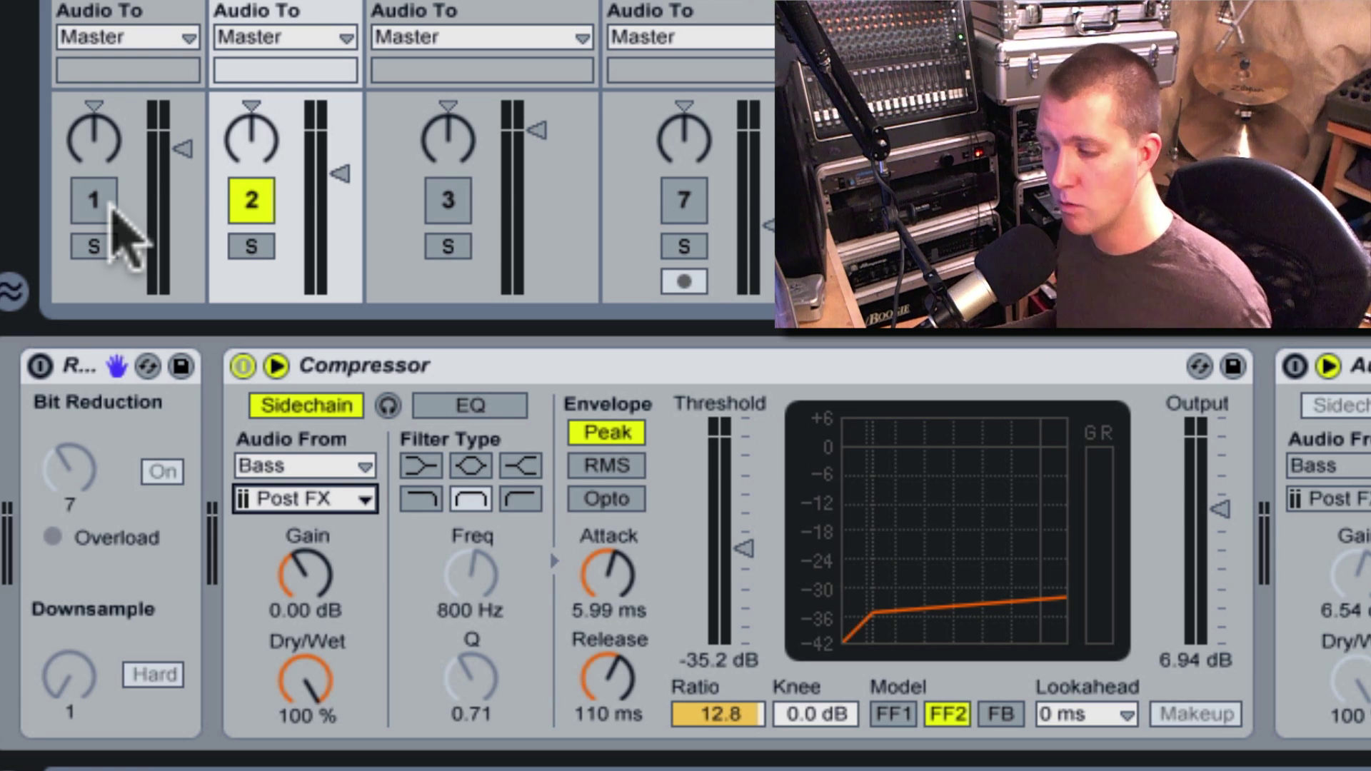
Play the set with Bass muted, muting and unmuting Synth Bass to check how the Post FX sidechain signal behaves
key(space)
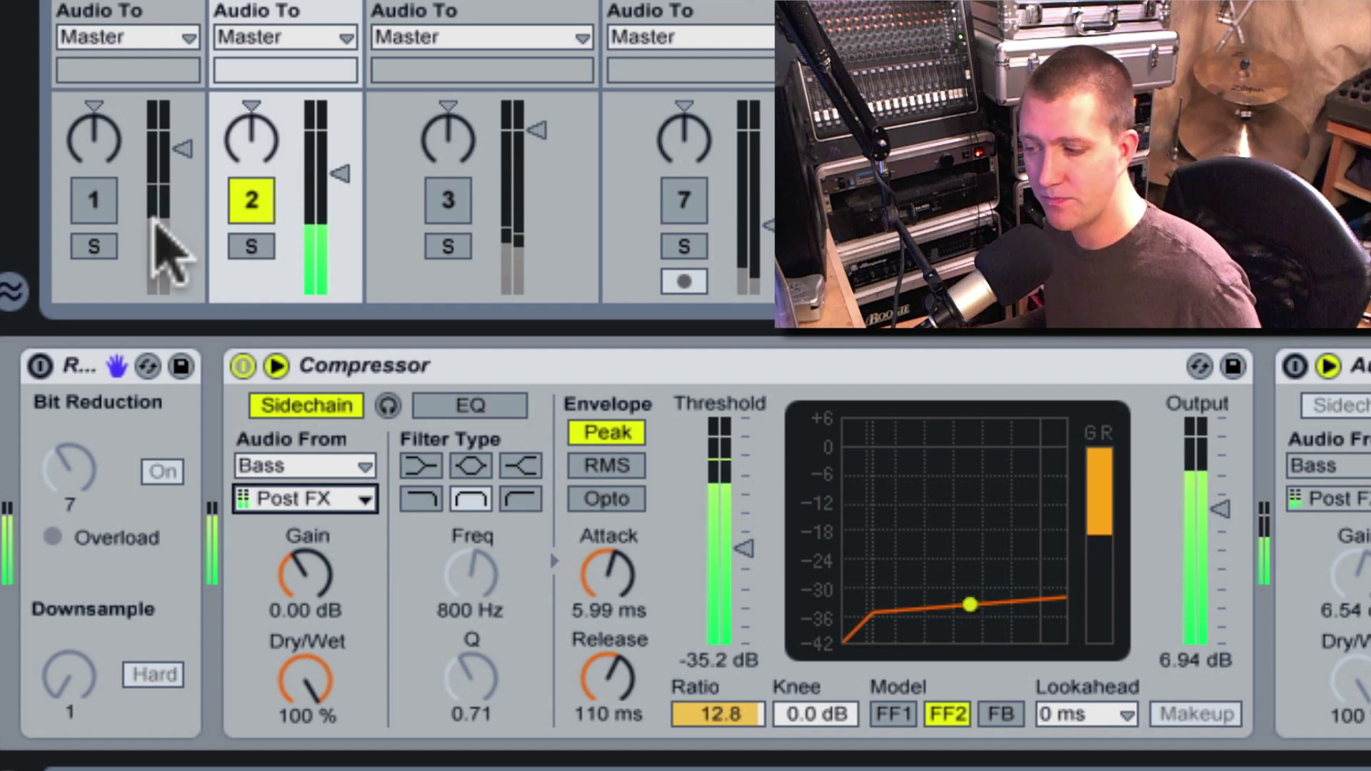
click(244, 210)
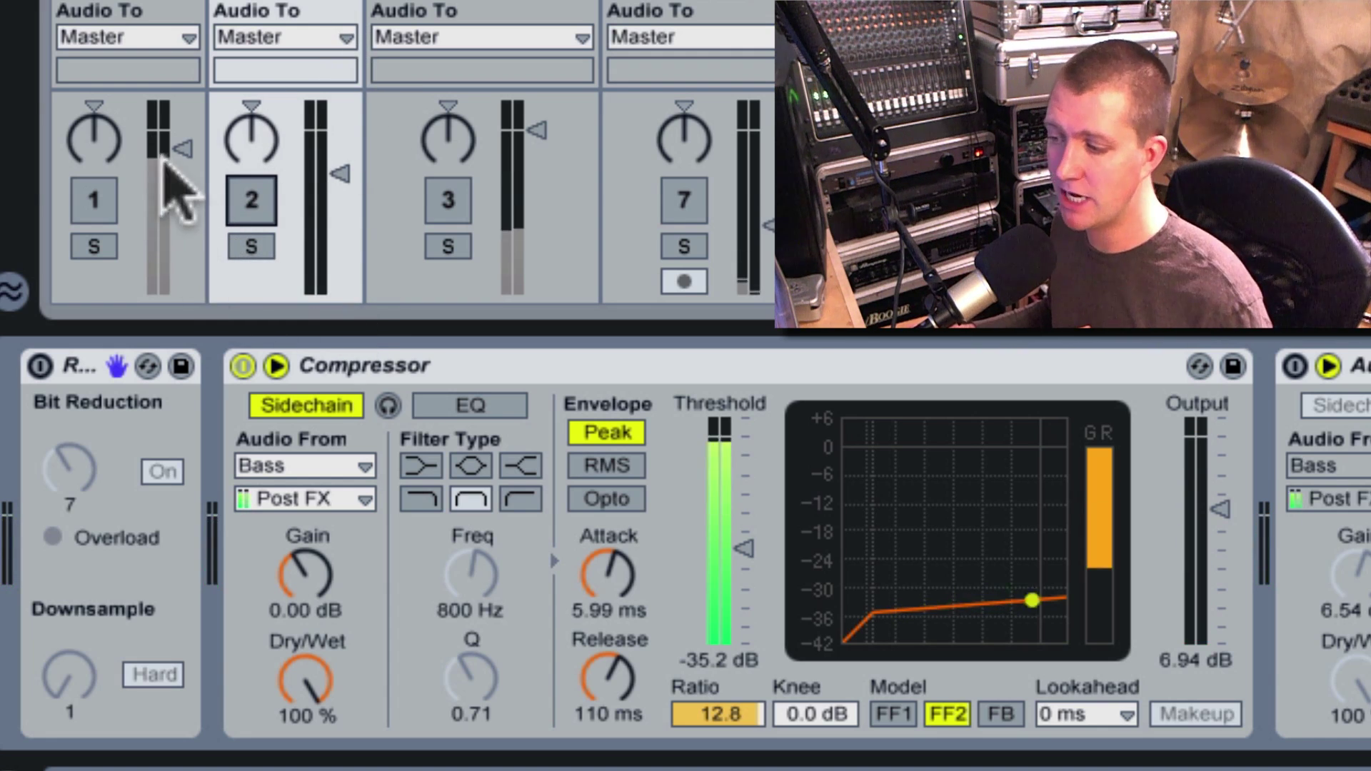
click(261, 204)
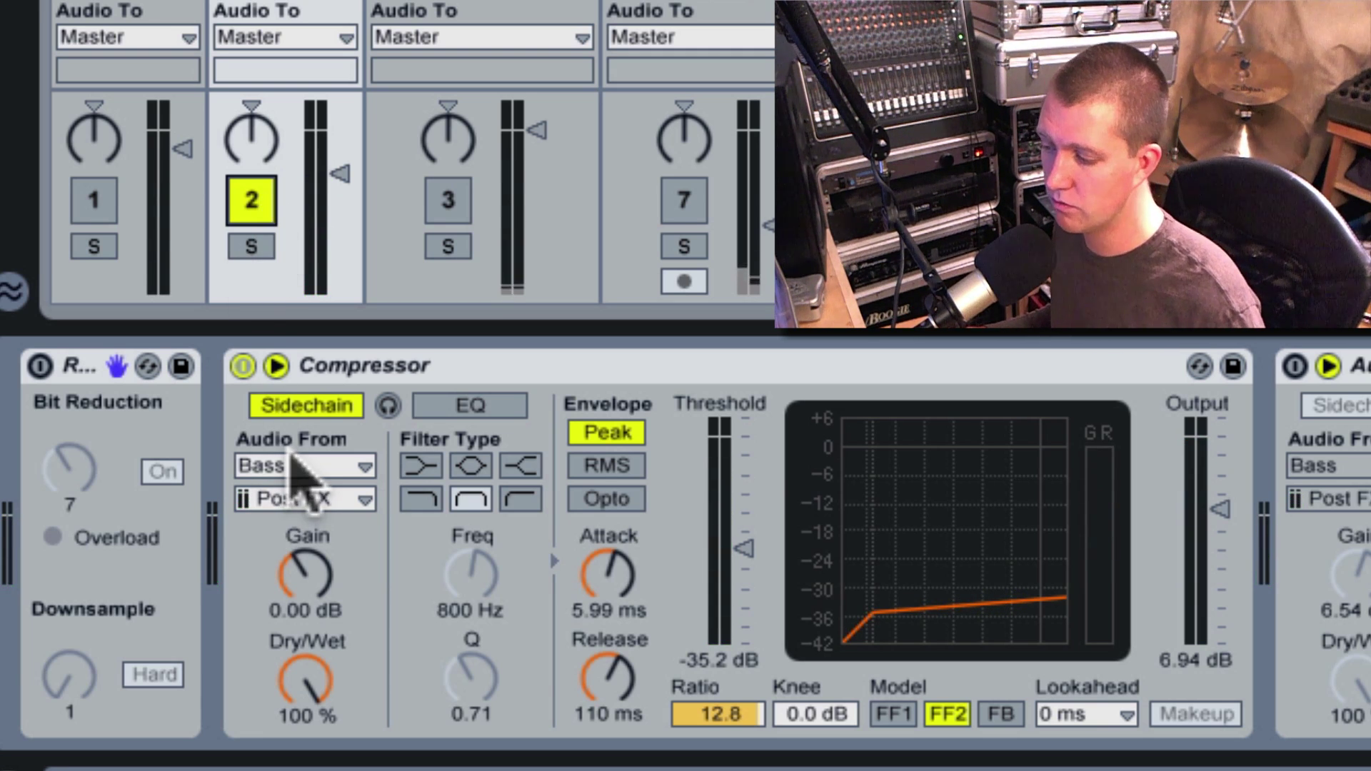
Set the Compressor's sidechain tap point to Post Mixer and unmute the Bass track during playback
click(291, 498)
key(Escape)
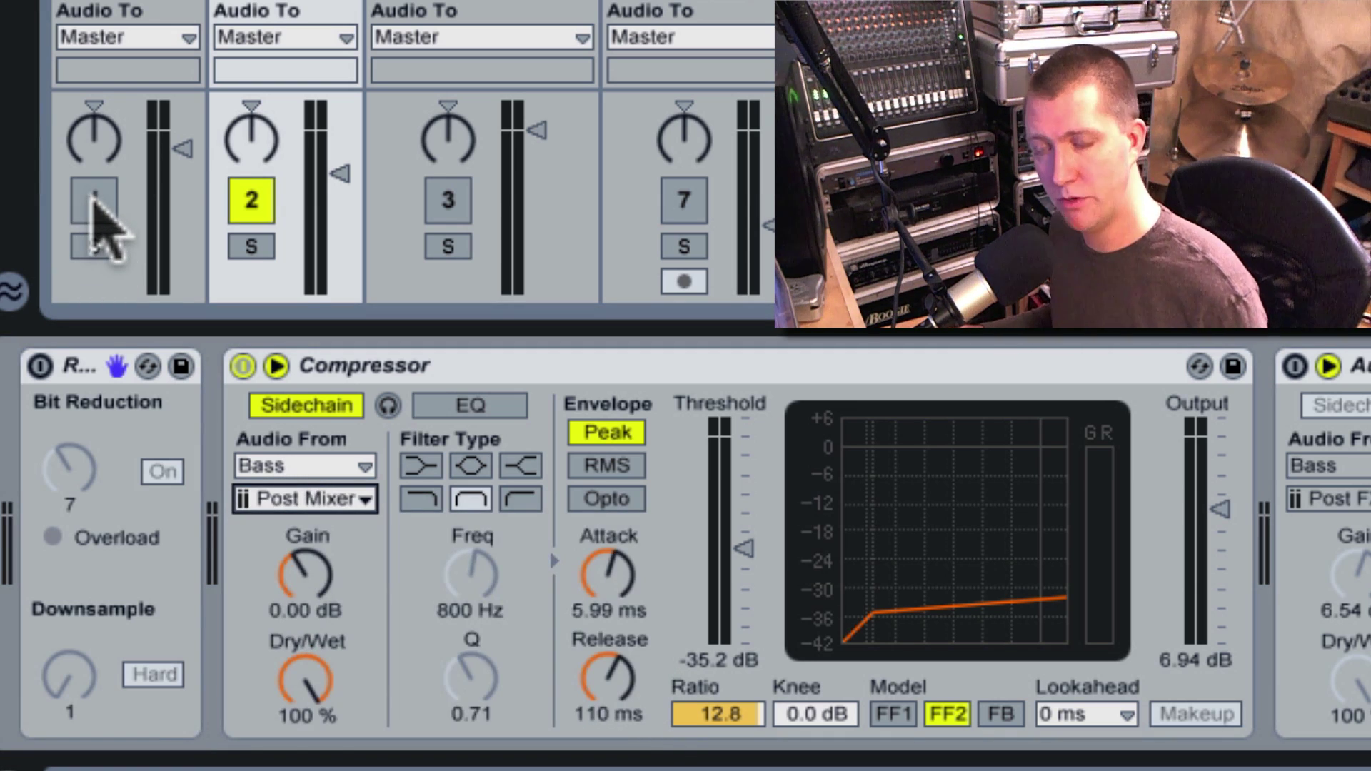
key(space)
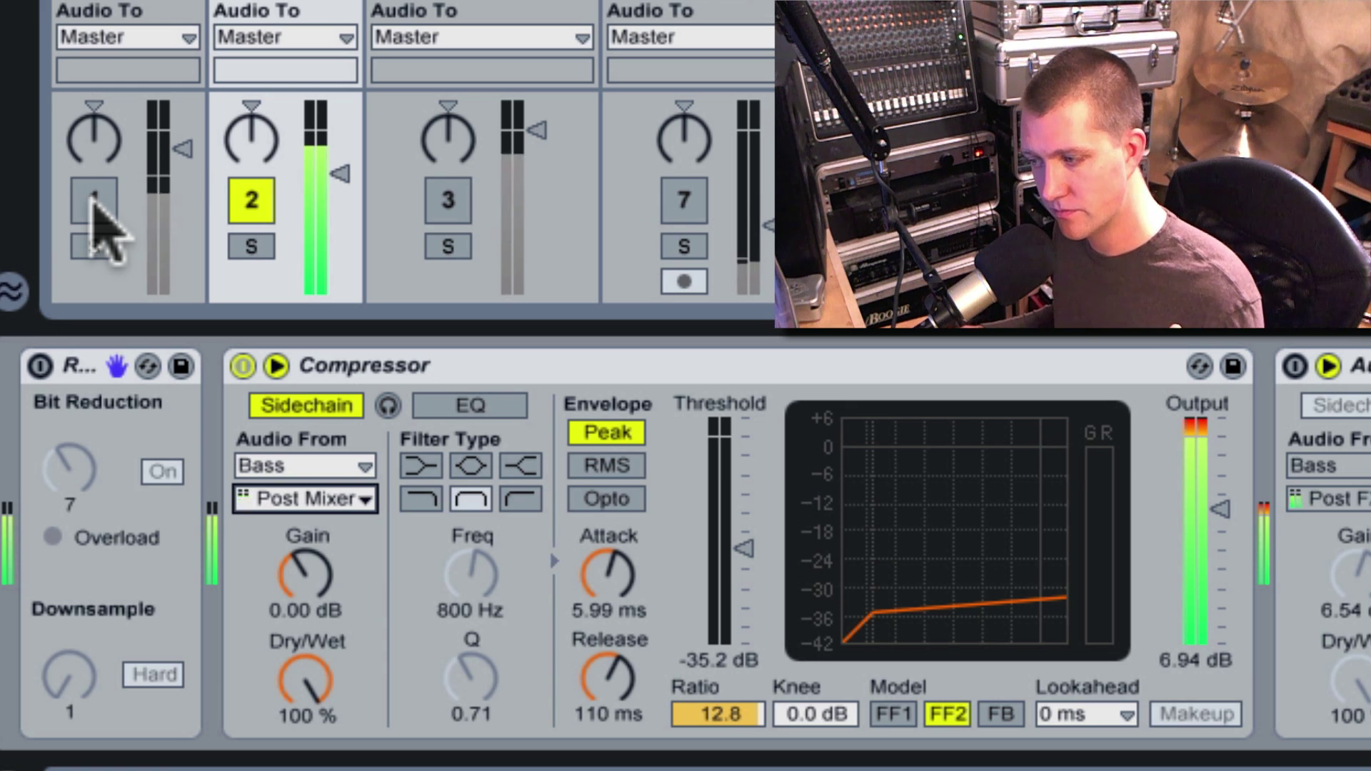
click(93, 202)
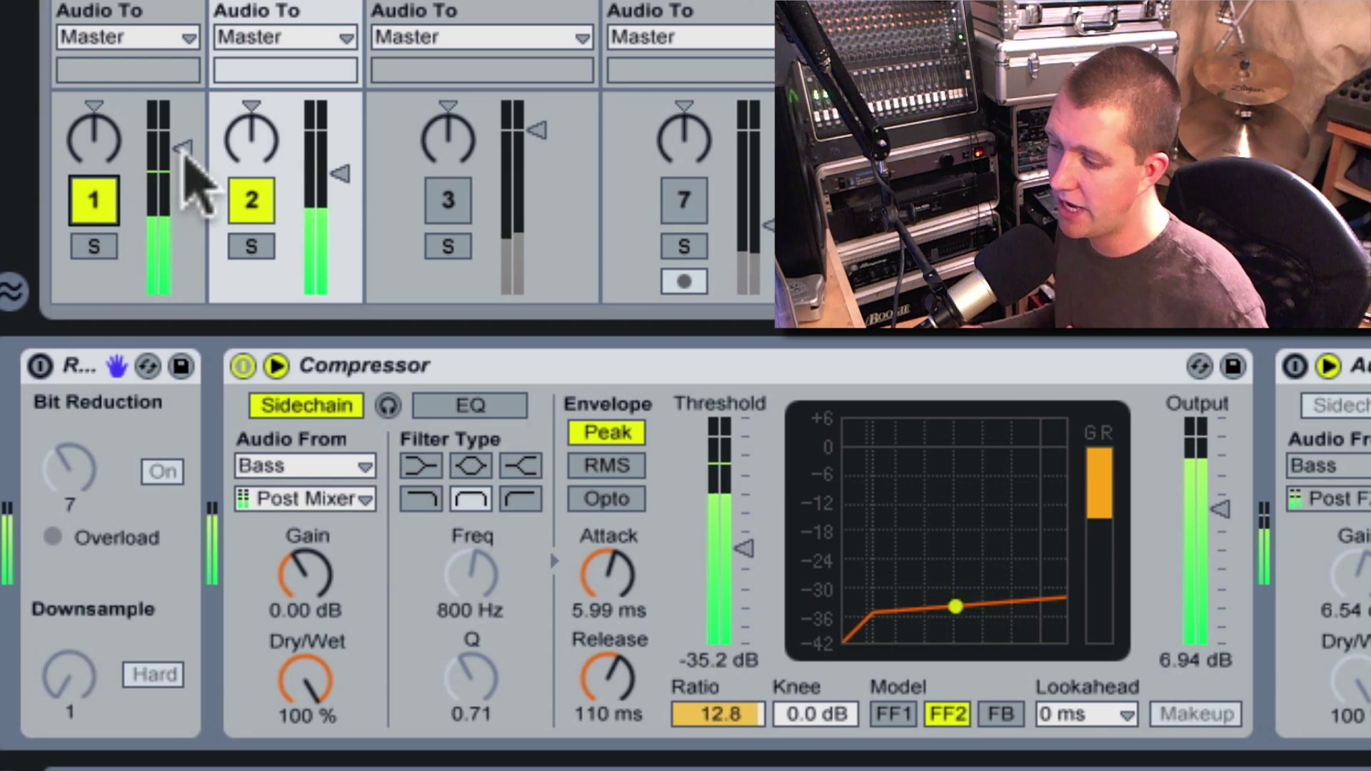
Lower the Bass track volume to minimum during playback, raise it to near 0 dB, and stop playback
drag(184, 150, 183, 287)
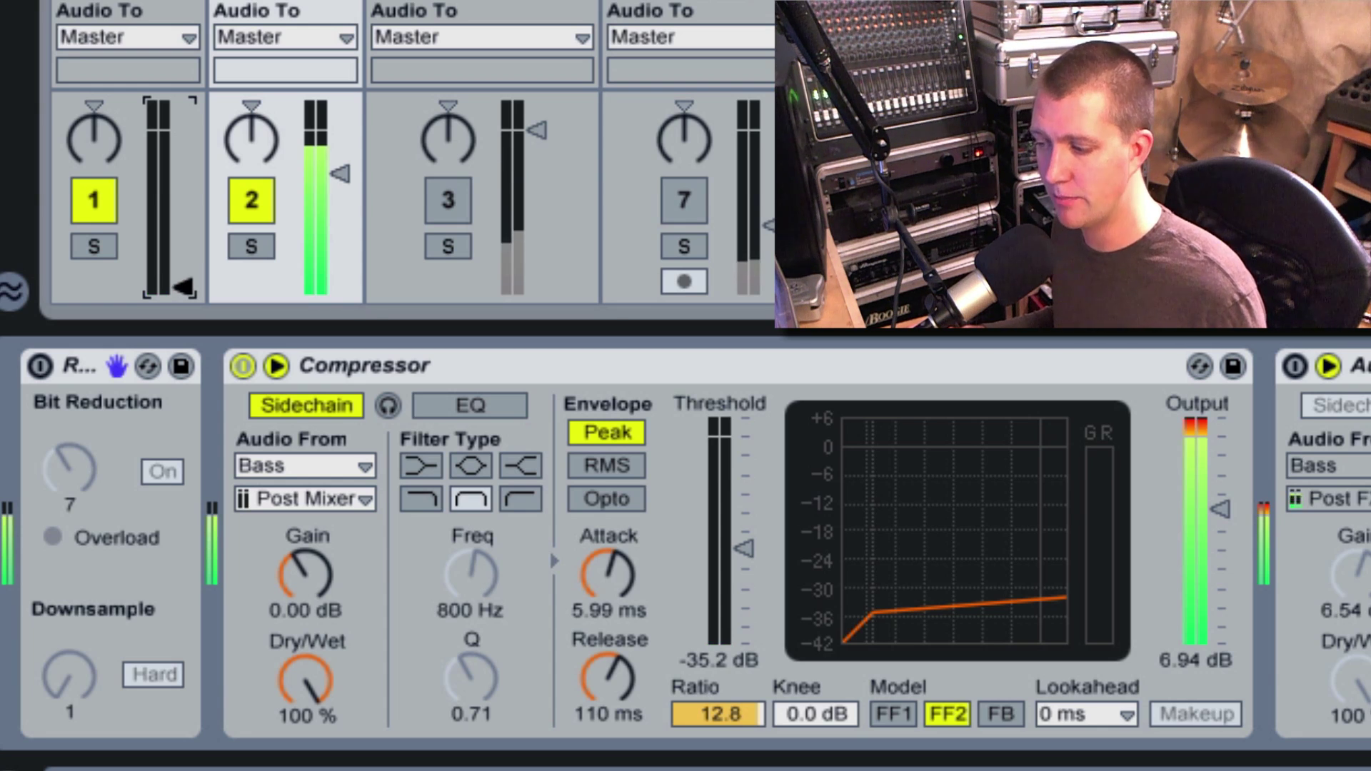
drag(184, 272, 184, 132)
key(space)
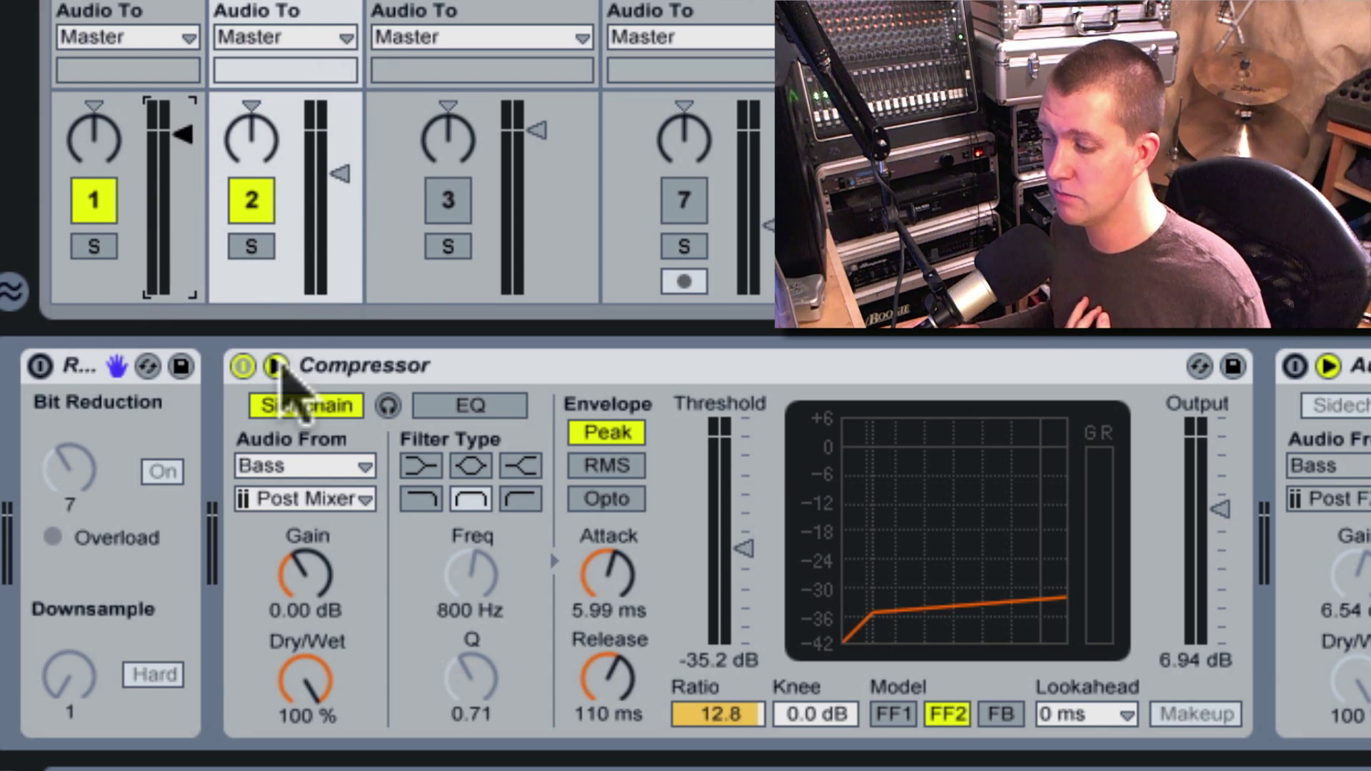
Set the Compressor's sidechain tap point for Bass to Post FX
click(293, 499)
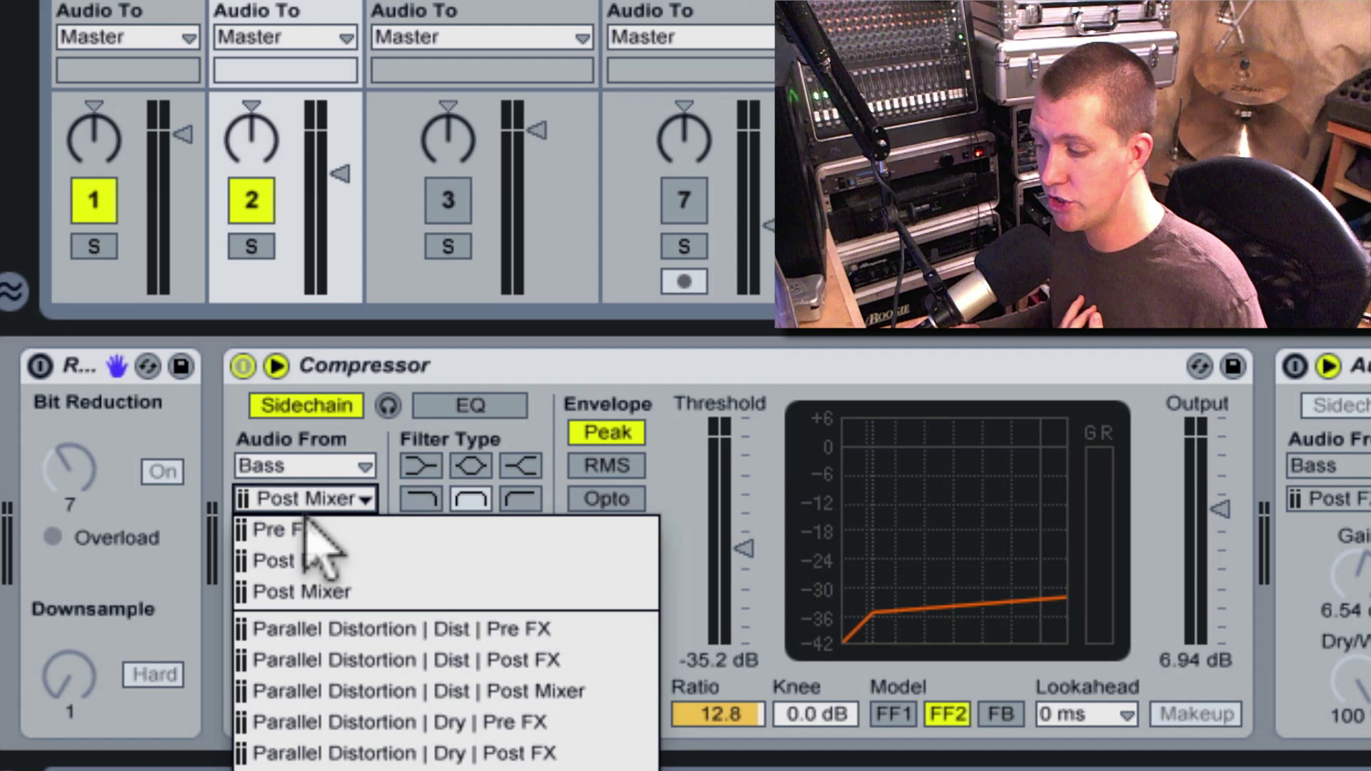
click(321, 567)
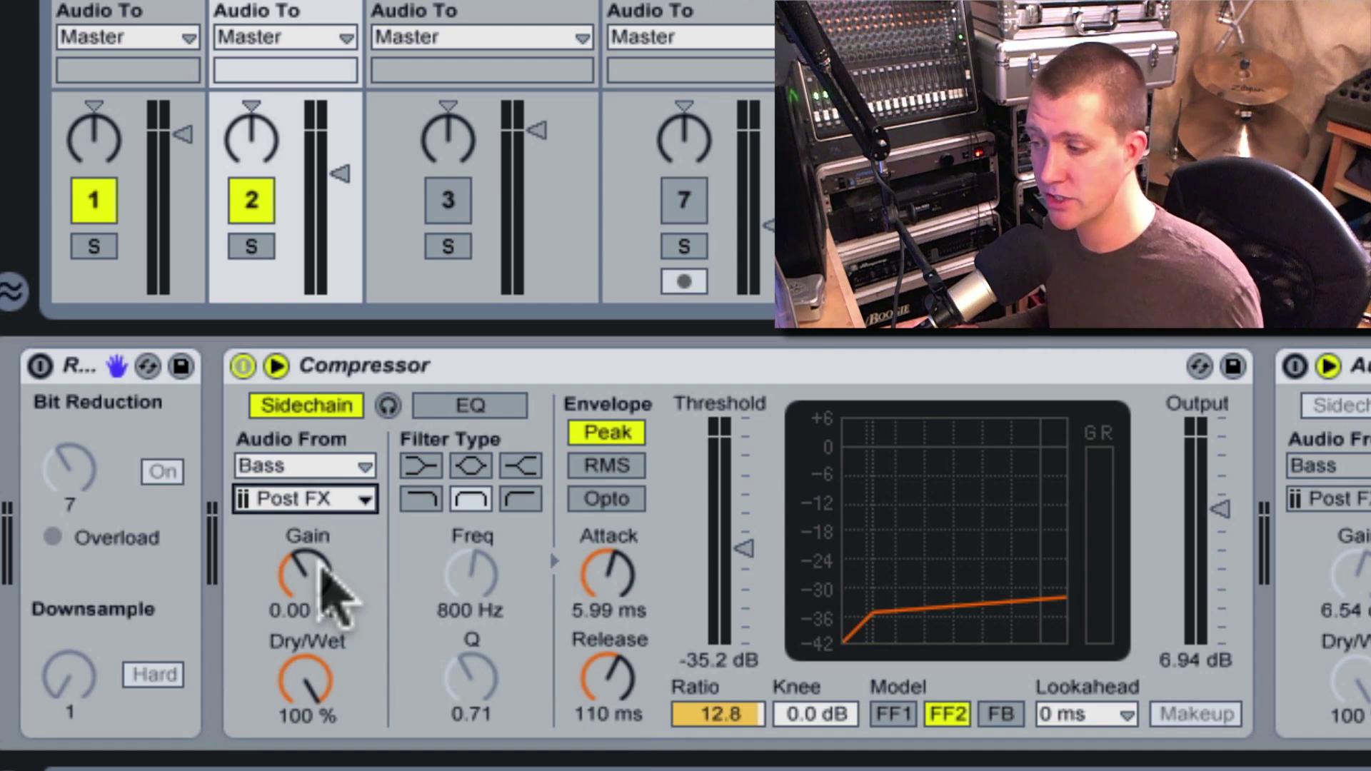